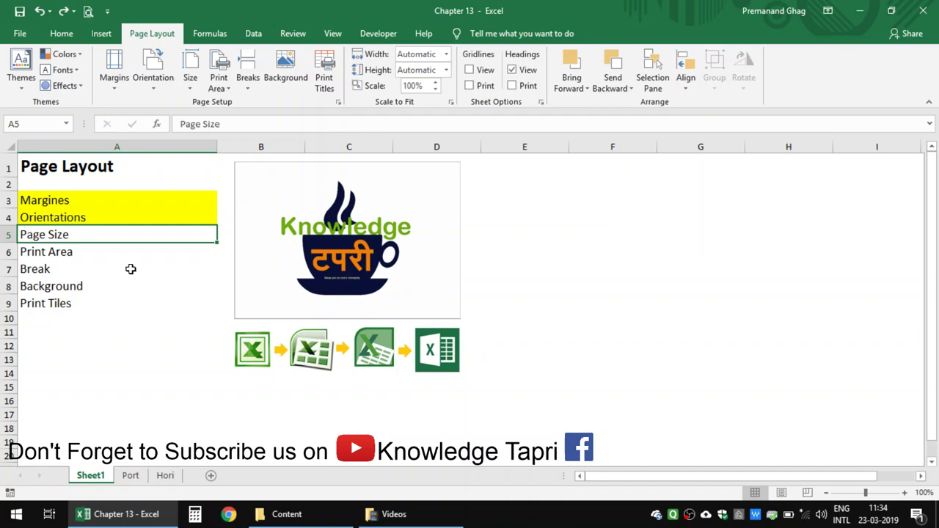
- Pick a paper size for Sheet1 from the Page Layout Size list (it ends up A5, 14.8 x 21 cm), adding page-break lines
click(73, 35)
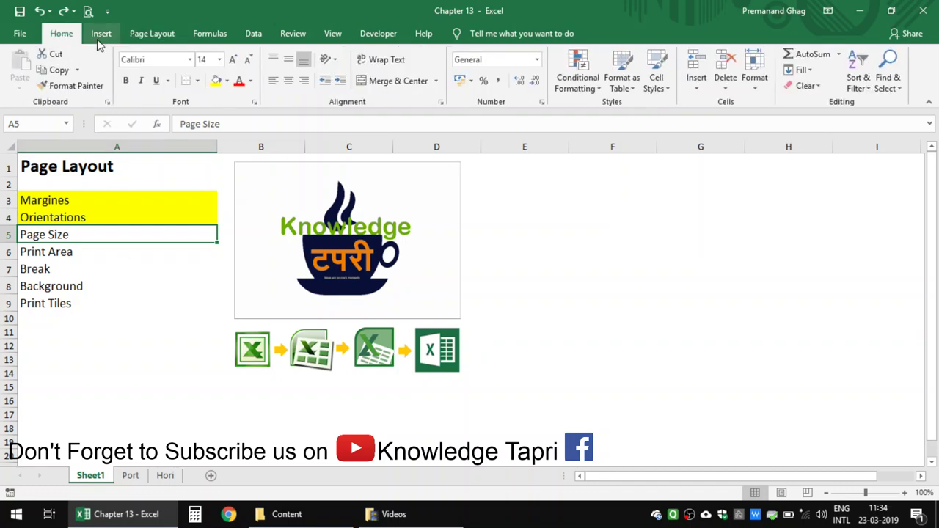
click(100, 37)
click(152, 37)
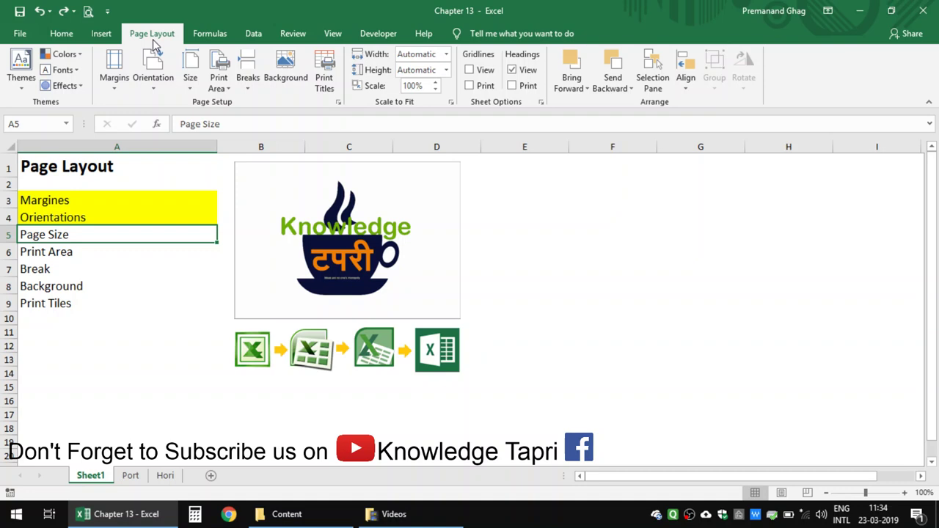
click(195, 89)
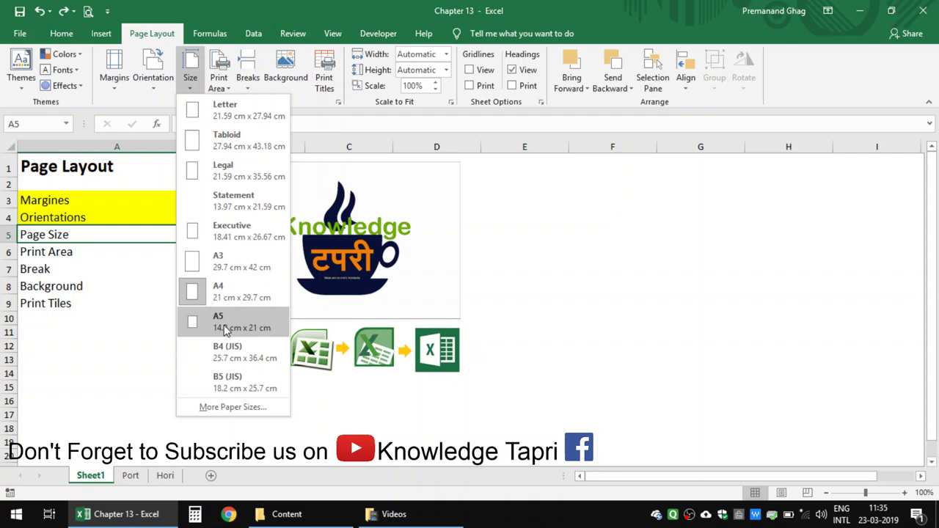
click(220, 292)
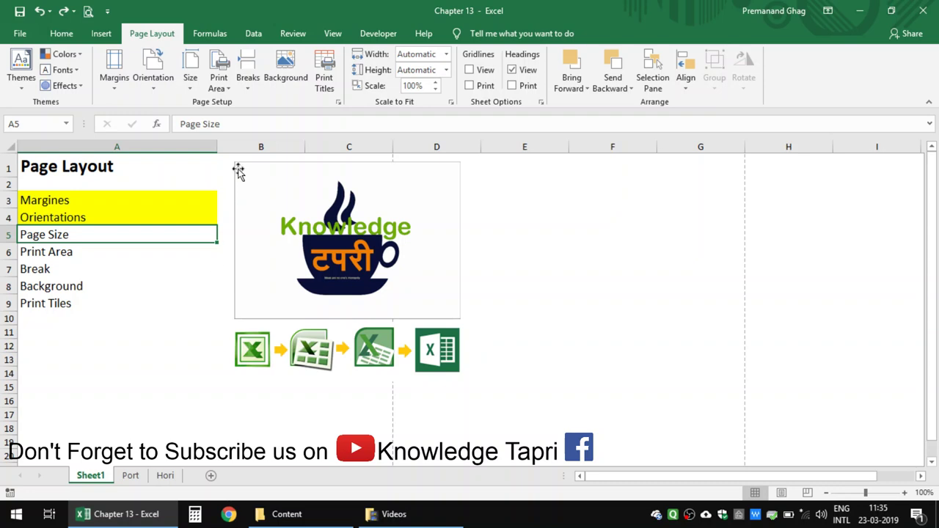
click(190, 72)
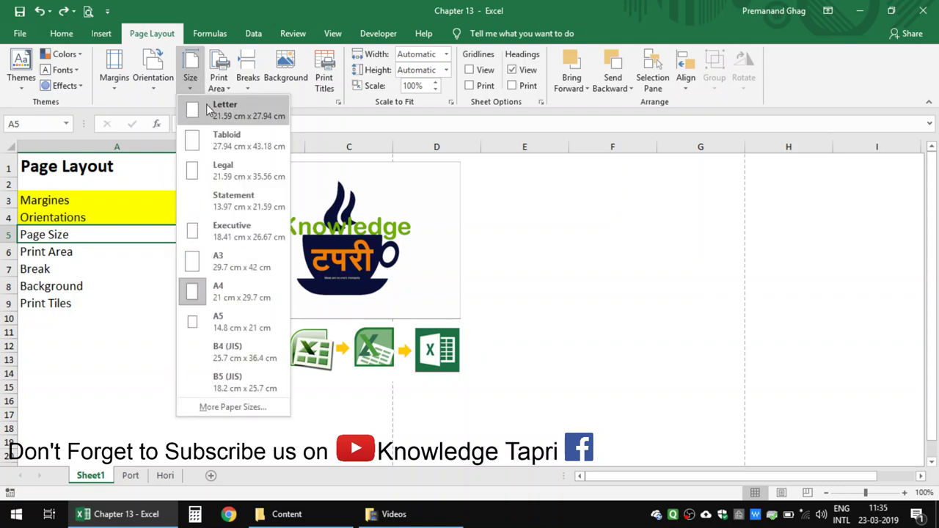
click(118, 262)
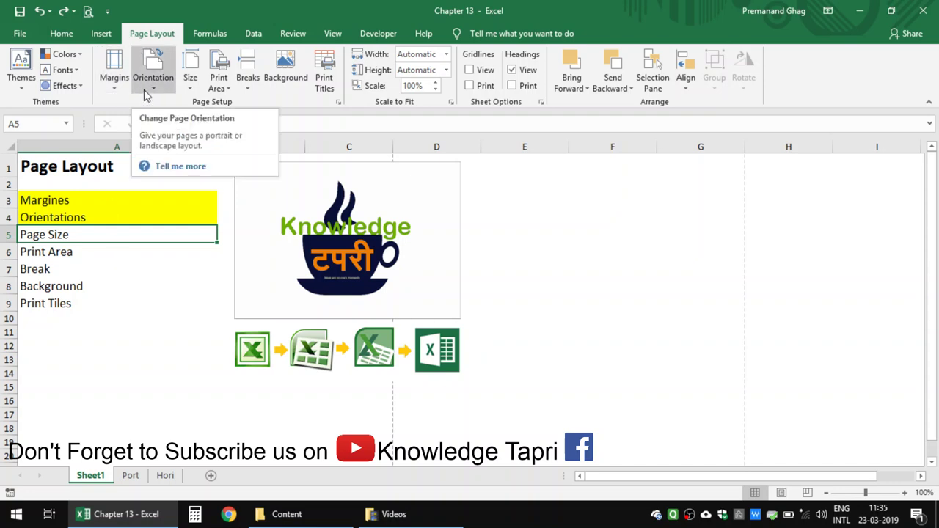
click(190, 87)
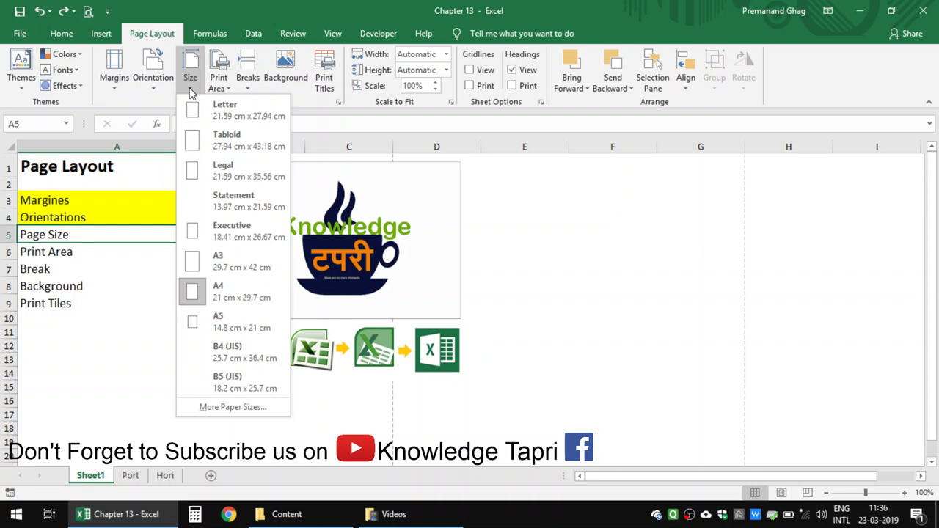
click(124, 279)
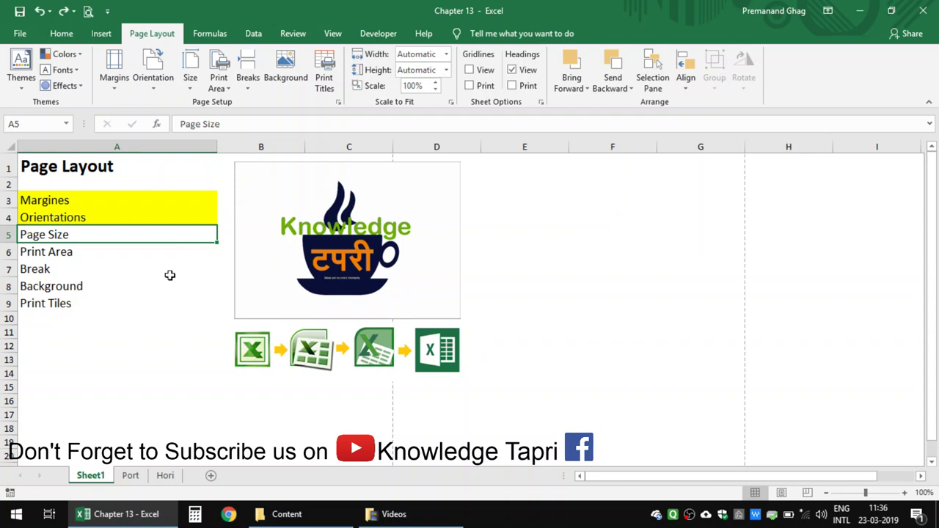
- On the Port sheet, set the invoice's paper size to Letter and check it in print preview
click(132, 477)
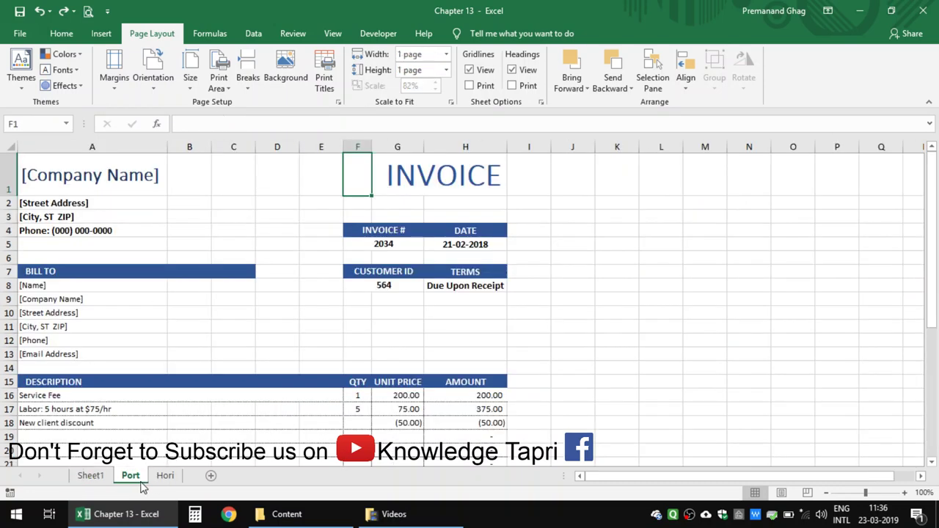
click(123, 246)
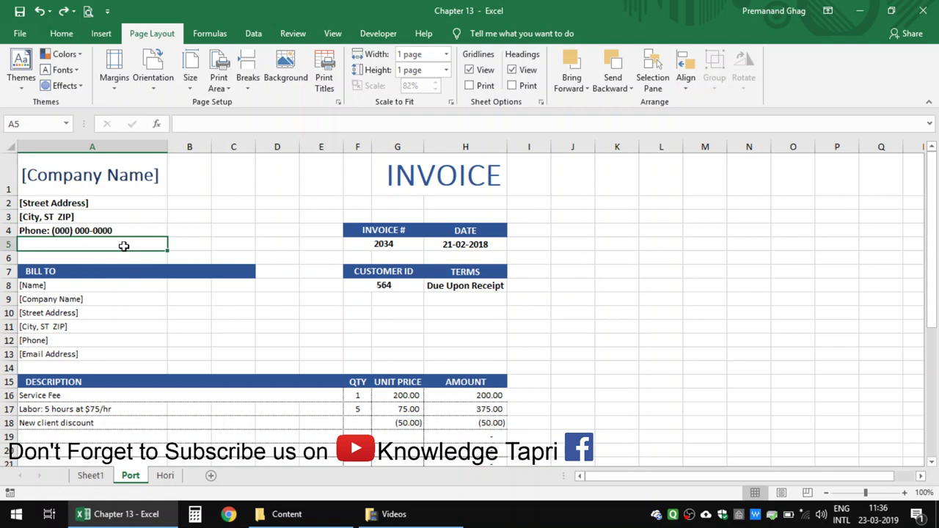
click(193, 77)
click(220, 110)
click(87, 11)
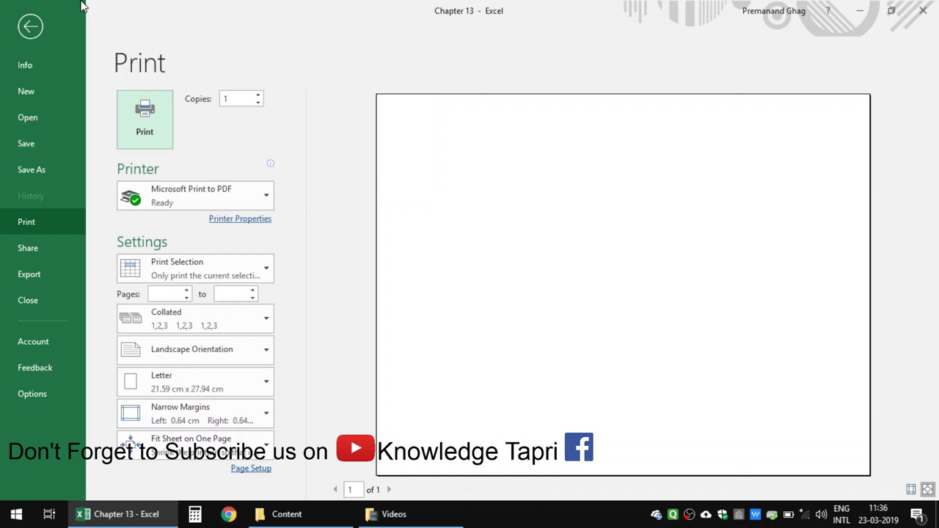
key(Escape)
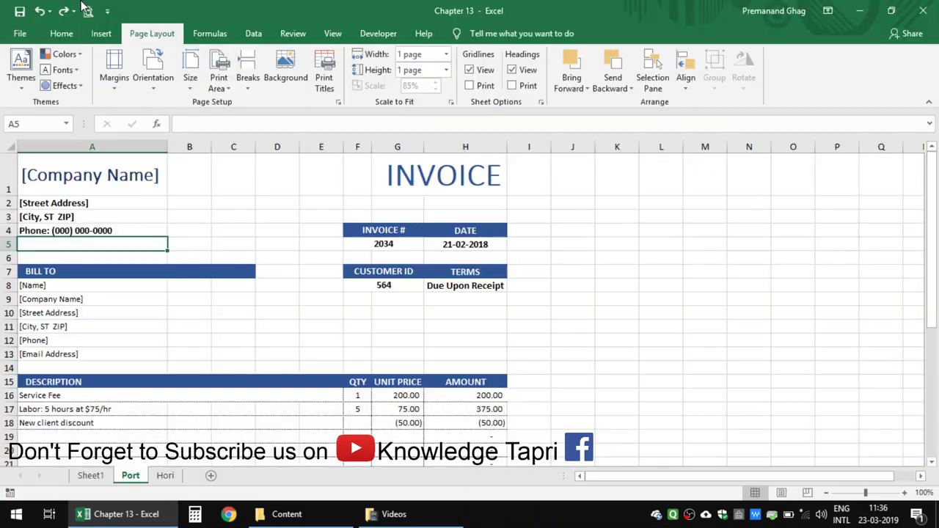
- Give the Port invoice Narrow margins and portrait orientation, keeping Letter paper
click(115, 73)
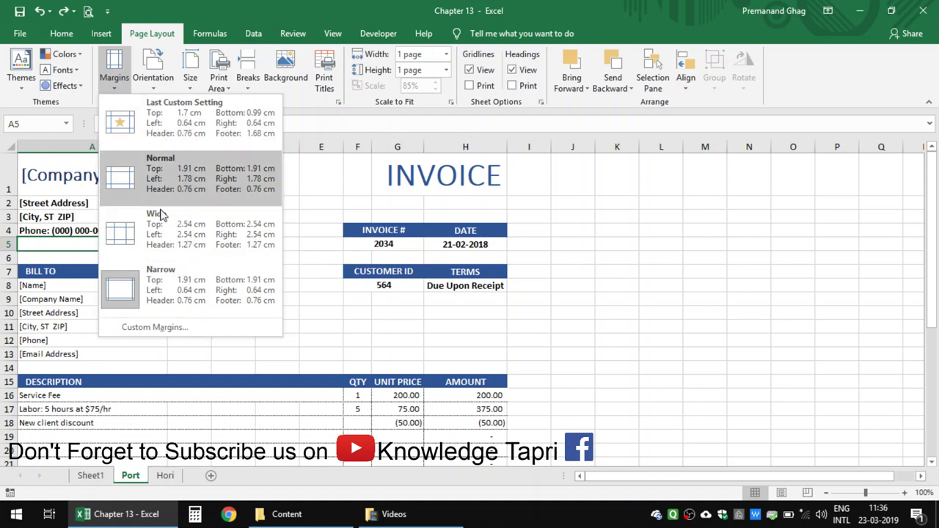
click(168, 280)
click(155, 87)
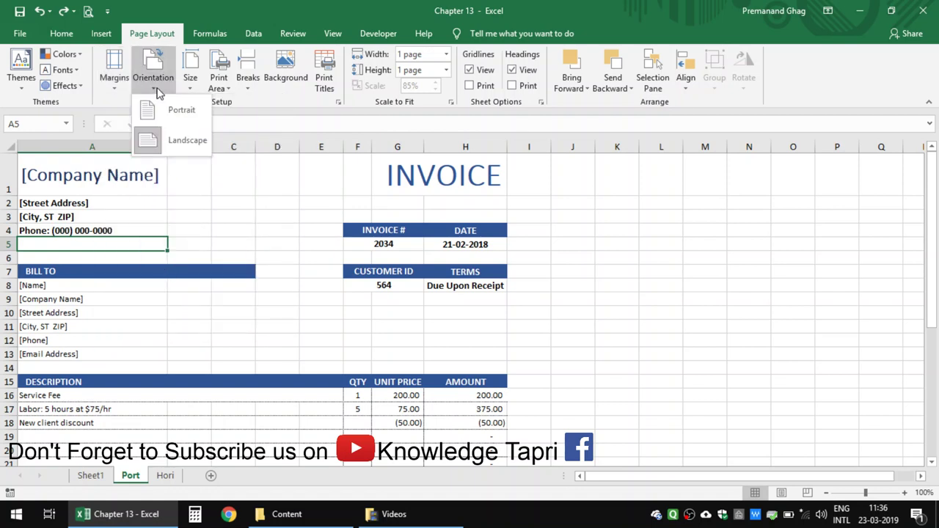
click(172, 110)
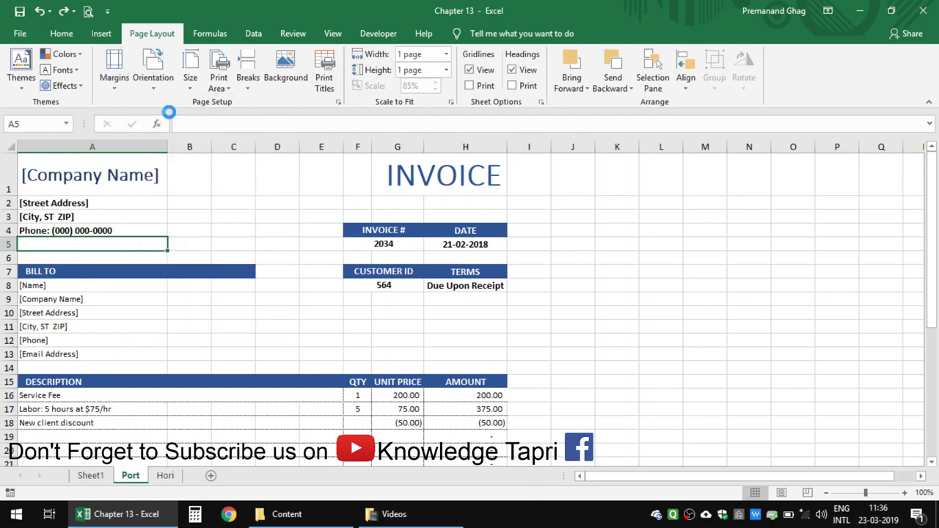
click(195, 85)
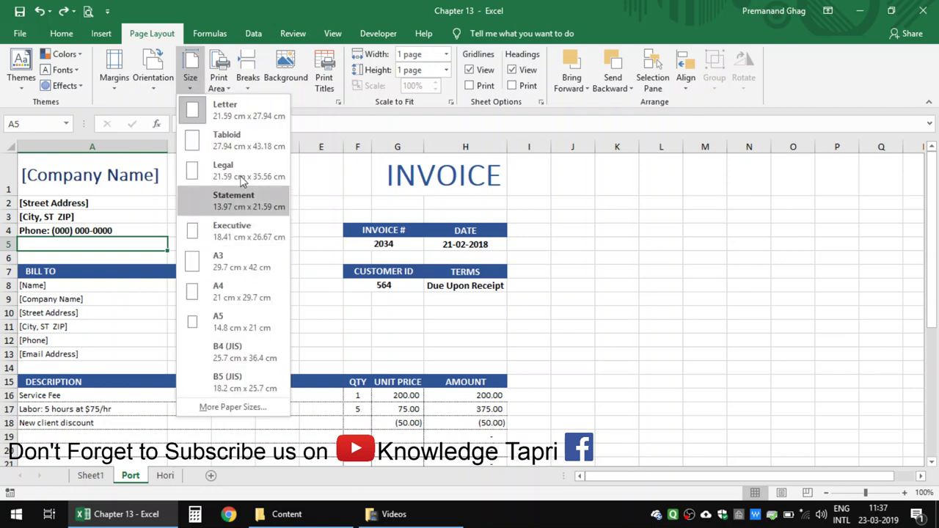
click(182, 348)
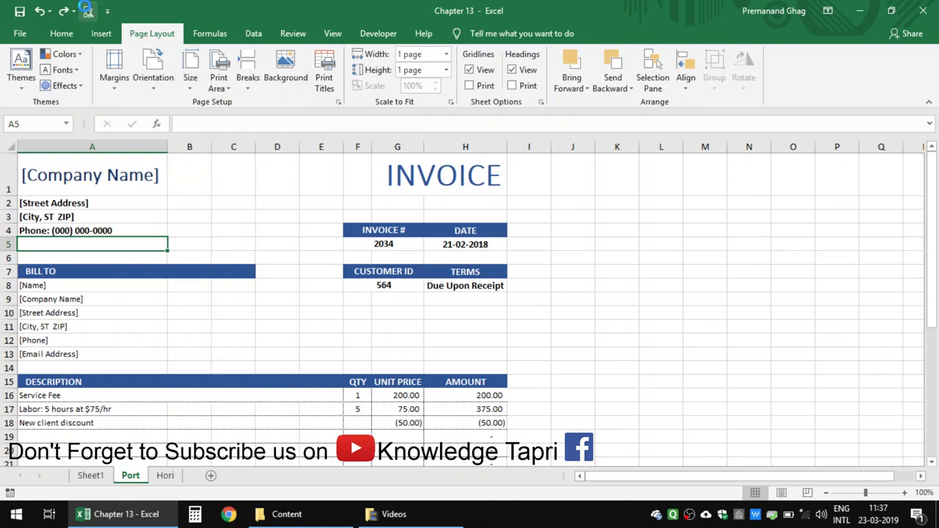
- Preview the invoice with Print Active Sheets selected, then return to the worksheet
click(88, 11)
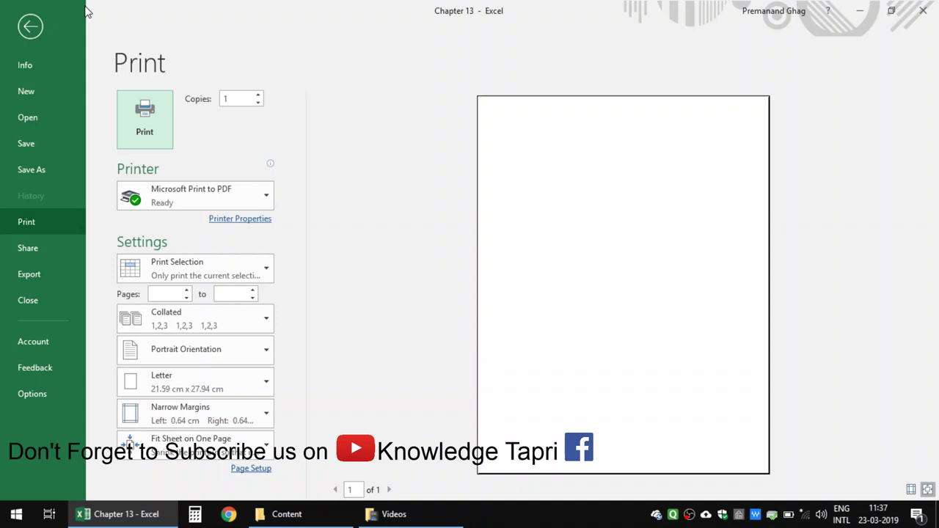
click(262, 277)
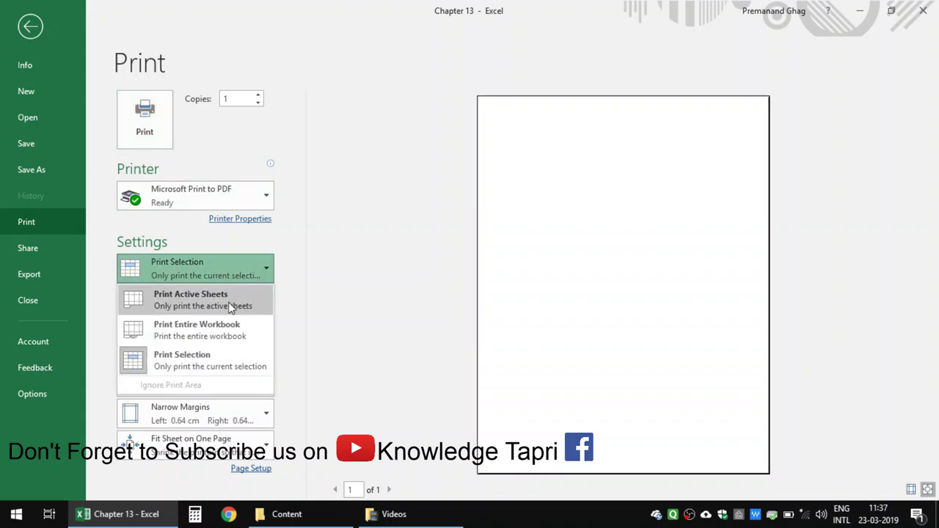
click(208, 303)
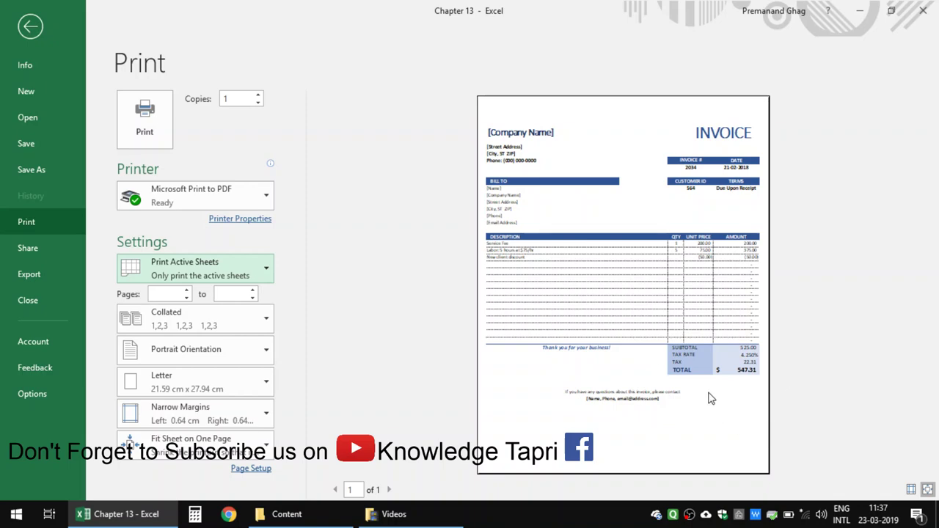
key(Escape)
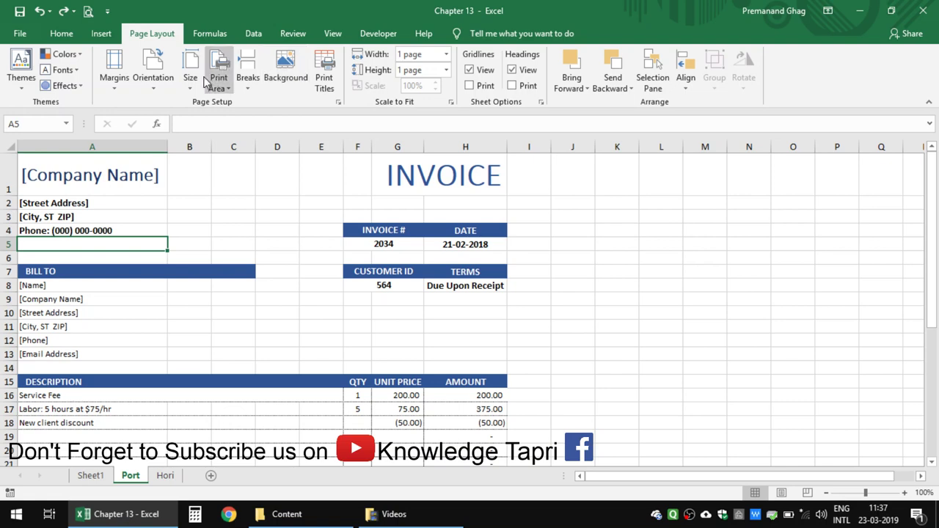
- Choose A4 paper for the Port invoice, check it in print preview, then select cell A3
click(195, 86)
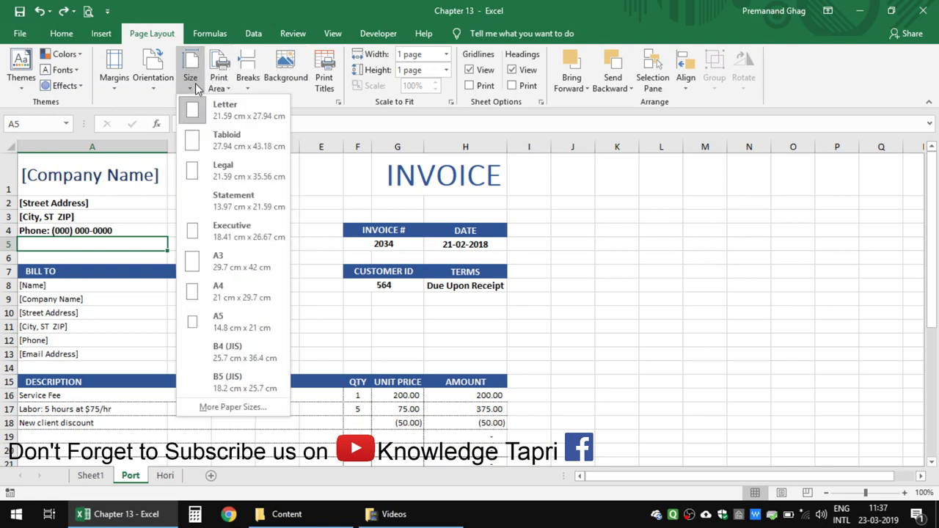
click(220, 291)
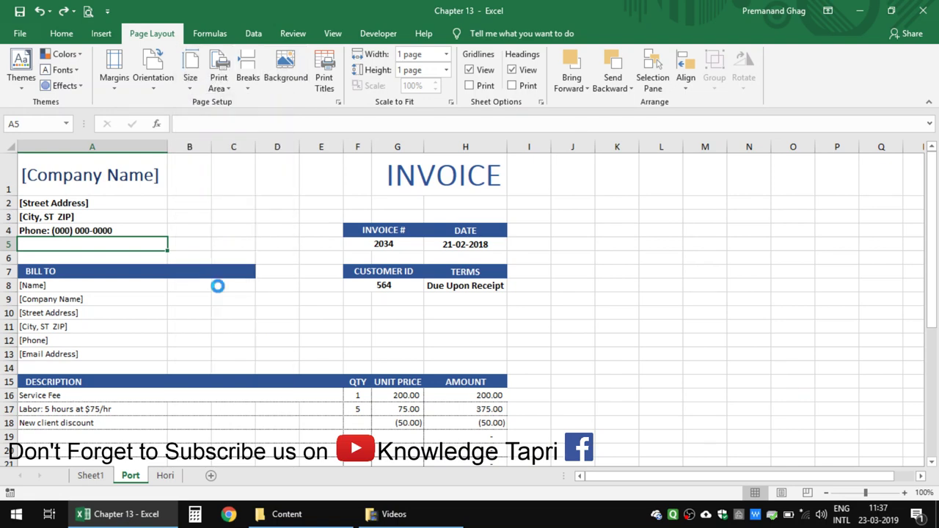
click(88, 10)
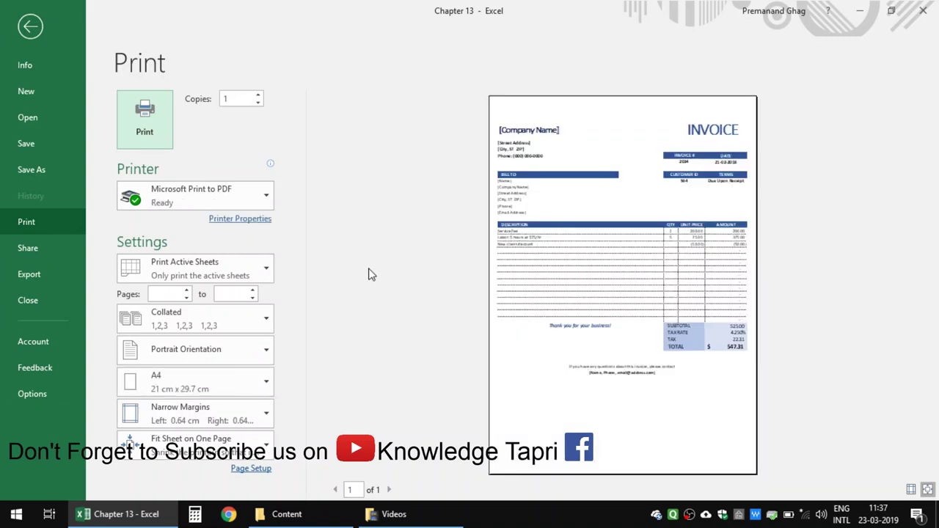
key(Escape)
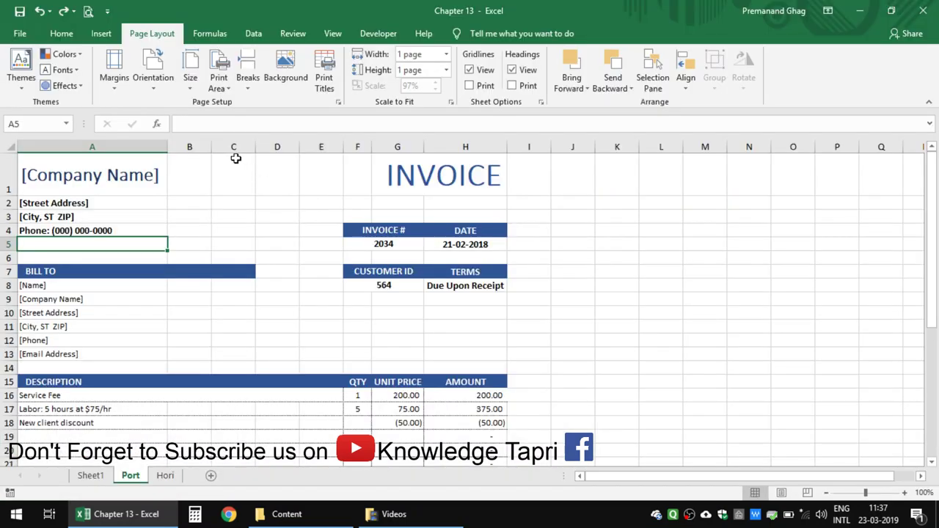
click(154, 212)
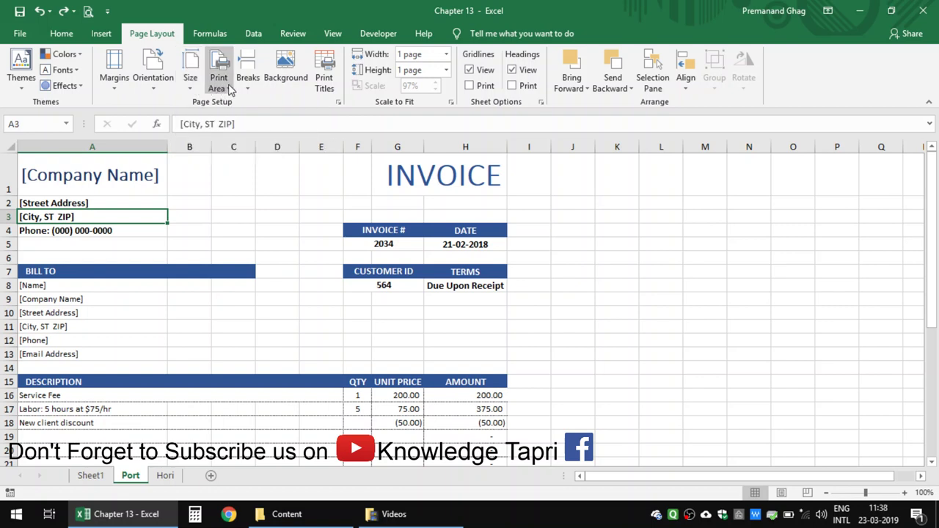
- Select the invoice's top rows from A1 down to row 10 and open the print preview
click(230, 87)
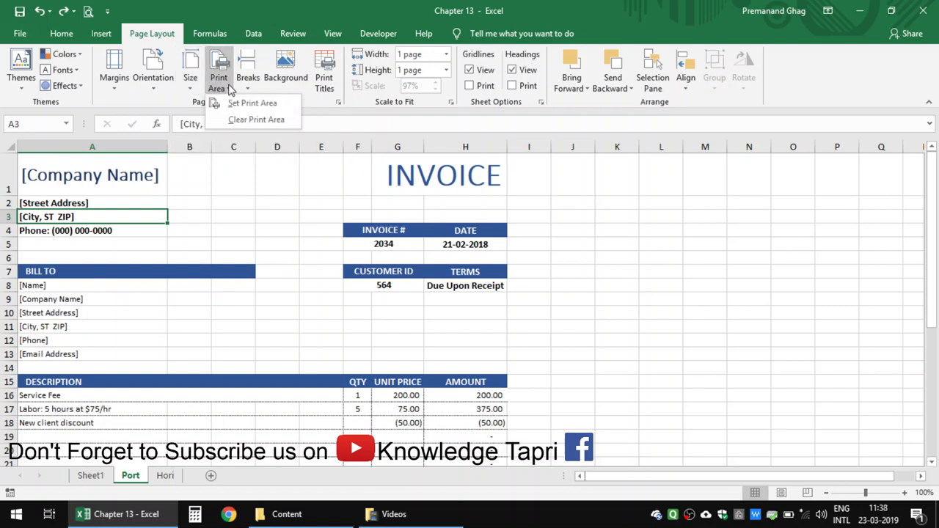
click(233, 103)
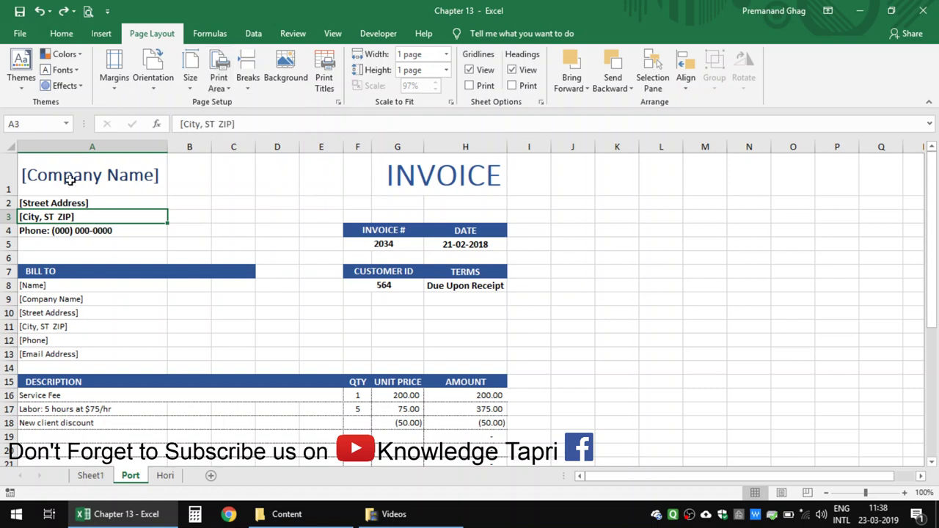
click(68, 178)
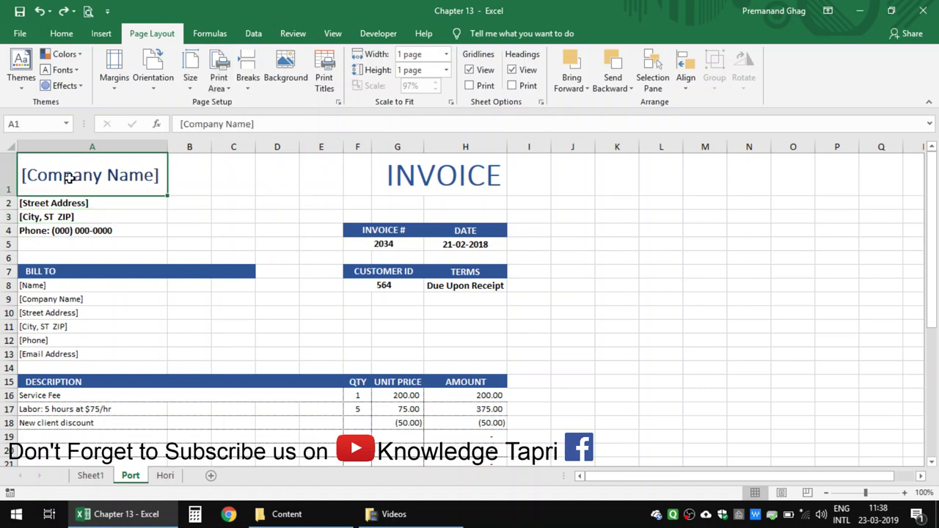
key(shift+Right)
key(shift+Right)
key(shift+Right)
key(shift+Right)
key(shift+Right)
key(shift+Right)
key(shift+Right)
key(Left)
key(shift+Right)
key(shift+Right)
key(shift+Right)
key(shift+Right)
key(shift+Right)
key(shift+Right)
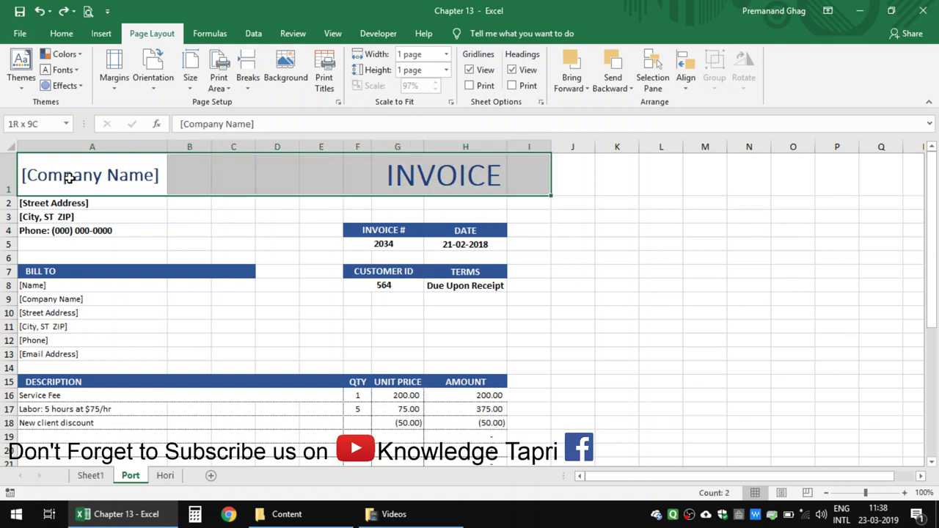
key(shift+Down)
key(shift+Left)
key(shift+Down)
key(shift+Down)
key(shift+Down)
key(shift+Down)
key(shift+Down)
key(shift+Down)
key(shift+Down)
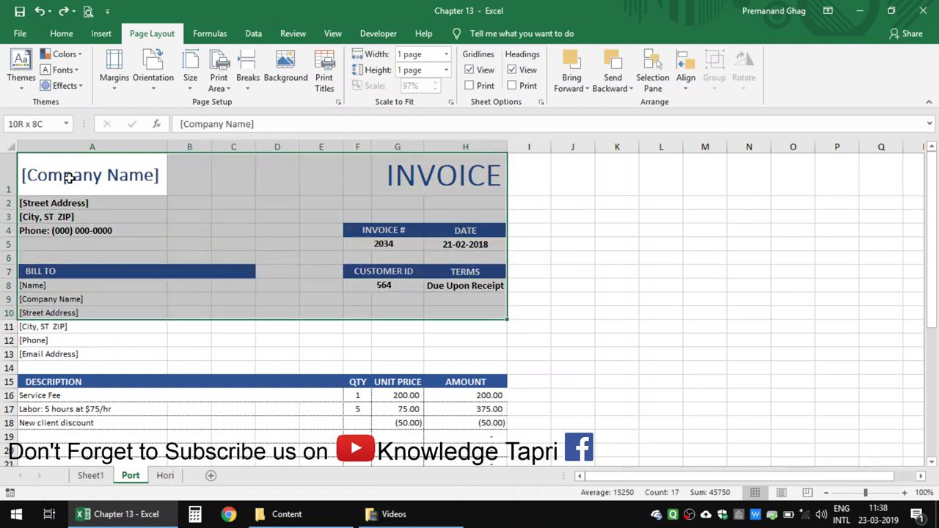
key(shift+Down)
key(shift+Up)
key(shift+Up)
key(shift+Down)
key(shift+Down)
key(shift+Down)
key(shift+Down)
key(shift+Down)
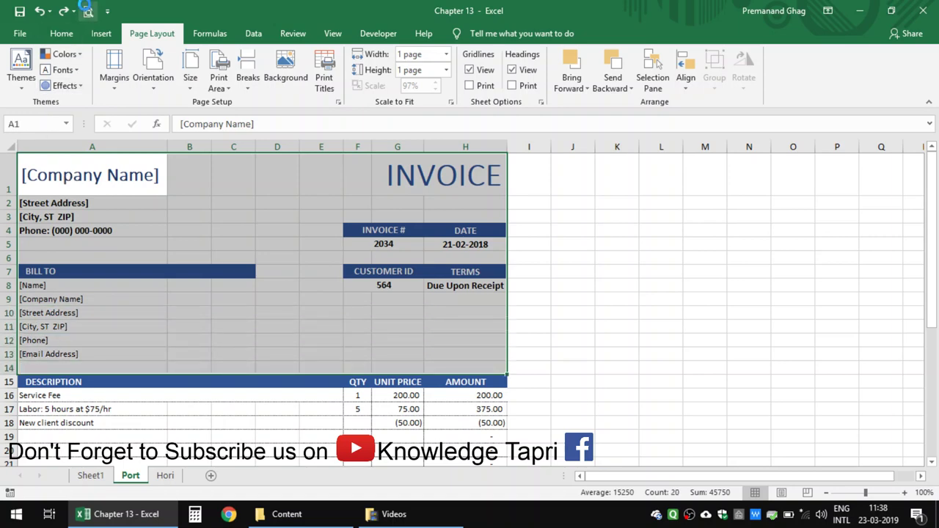
click(86, 10)
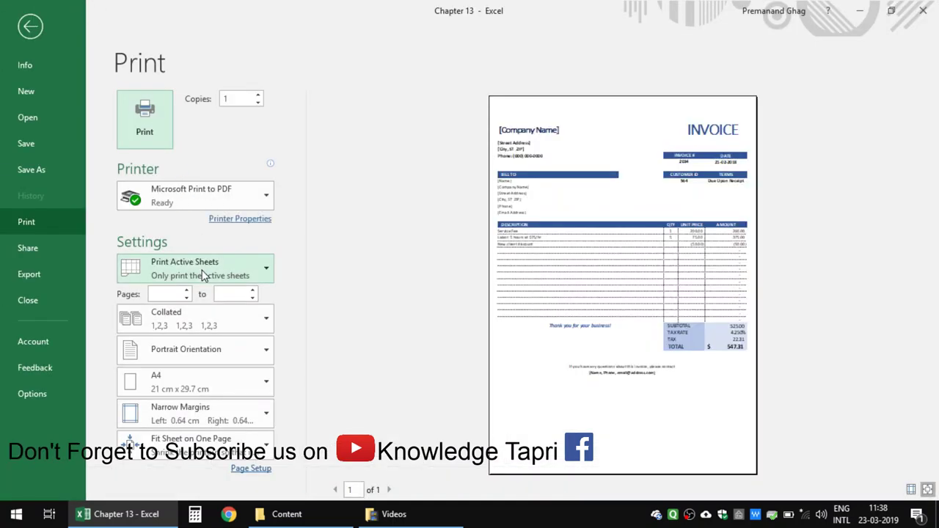
- Preview with Print Selection so only the header block shows, then return to the sheet
click(204, 275)
click(198, 371)
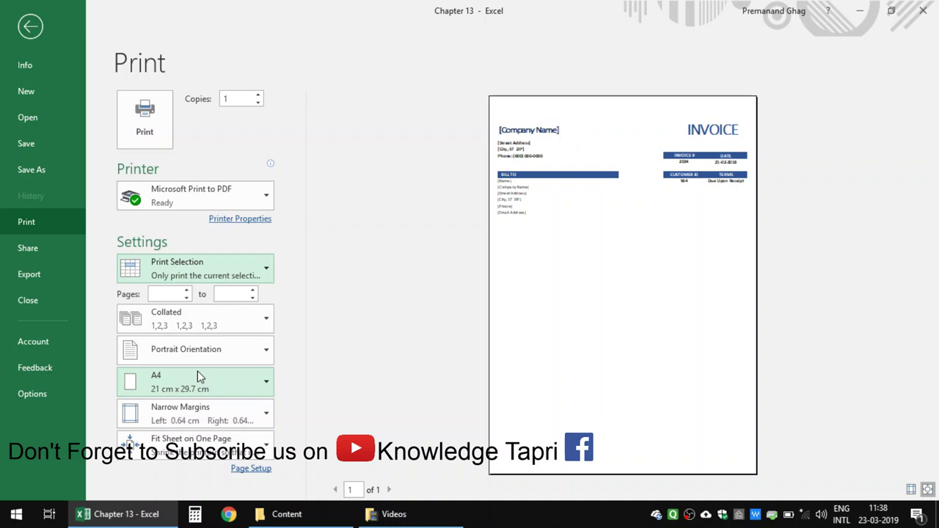
key(Escape)
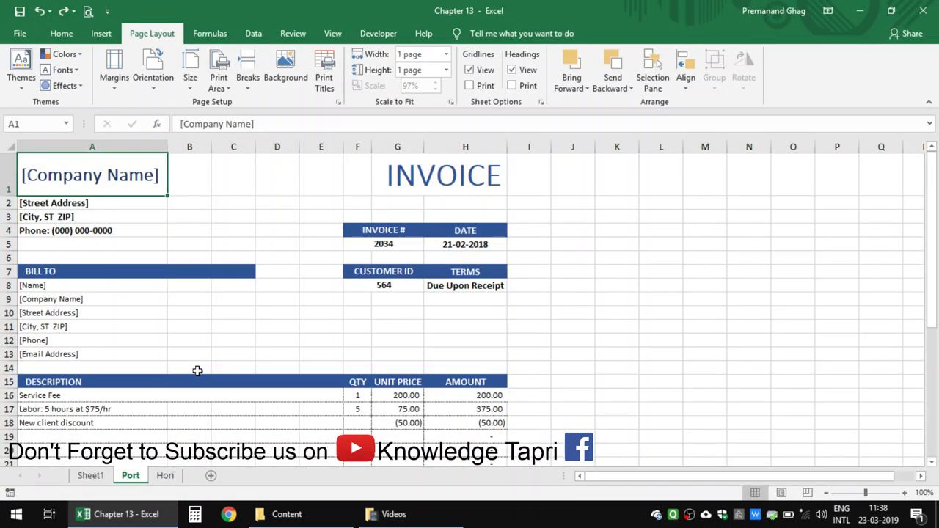
- Extend the selection across the top invoice rows and check the Print Area options
key(shift+Right)
key(shift+Right)
key(shift+Right)
key(shift+Right)
key(shift+Right)
key(shift+Right)
key(shift+Right)
key(shift+Right)
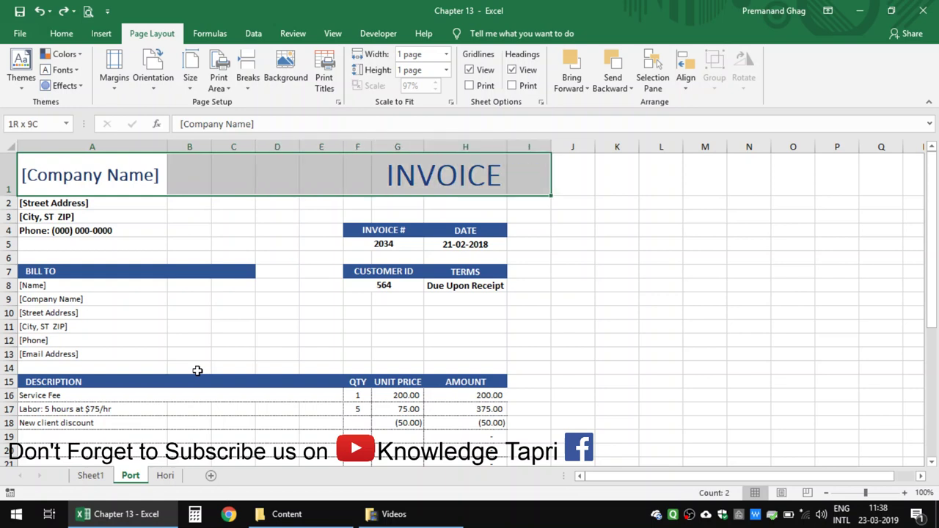
key(shift+Left)
key(shift+Down)
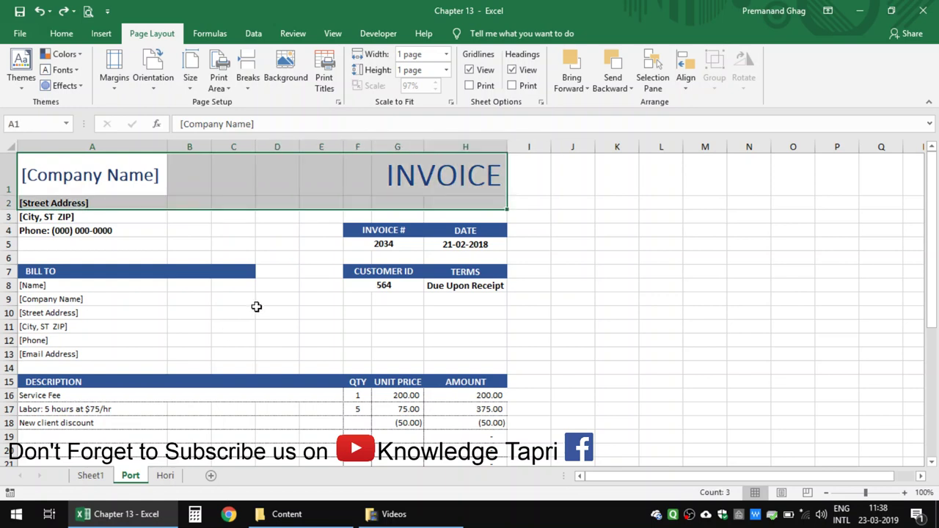
click(222, 86)
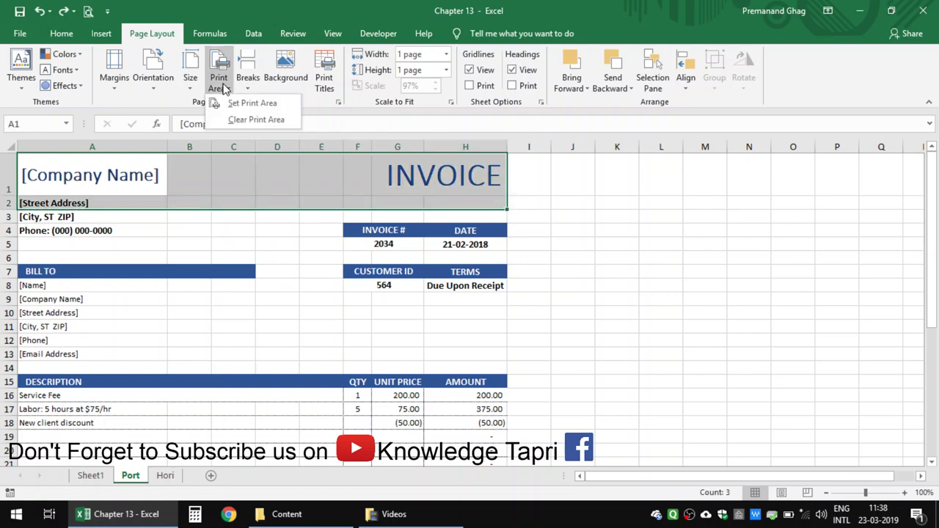
click(214, 203)
- Select A1:H38 and set it as the sheet's print area
drag(137, 176, 135, 178)
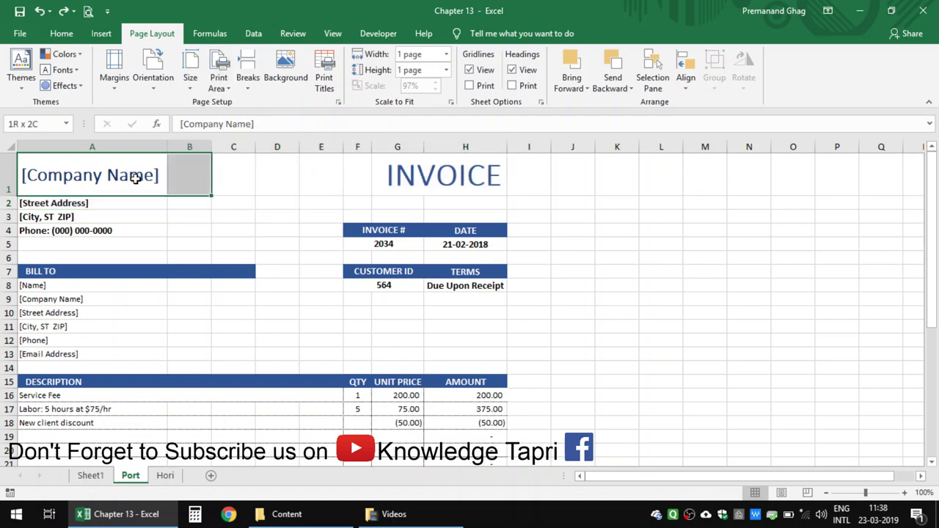
key(shift+Right)
key(shift+Right)
key(shift+Right)
key(shift+Right)
key(shift+Right)
key(shift+Right)
key(shift+Left)
key(shift+Down)
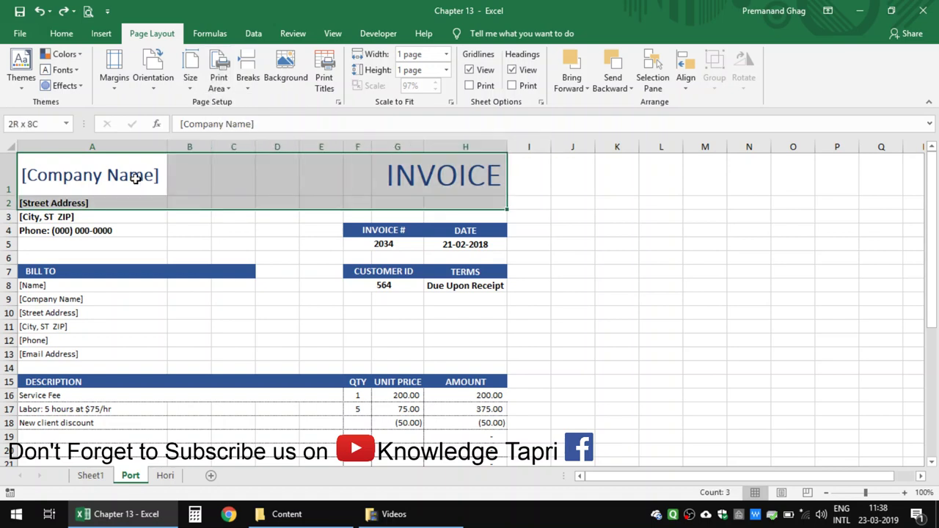
key(shift+Down)
key(shift+Down)
key(shift+Down)
key(shift+Down)
key(shift+Down)
key(shift+Down)
key(shift+Down)
key(shift+Down)
key(shift+Down)
key(shift+Down)
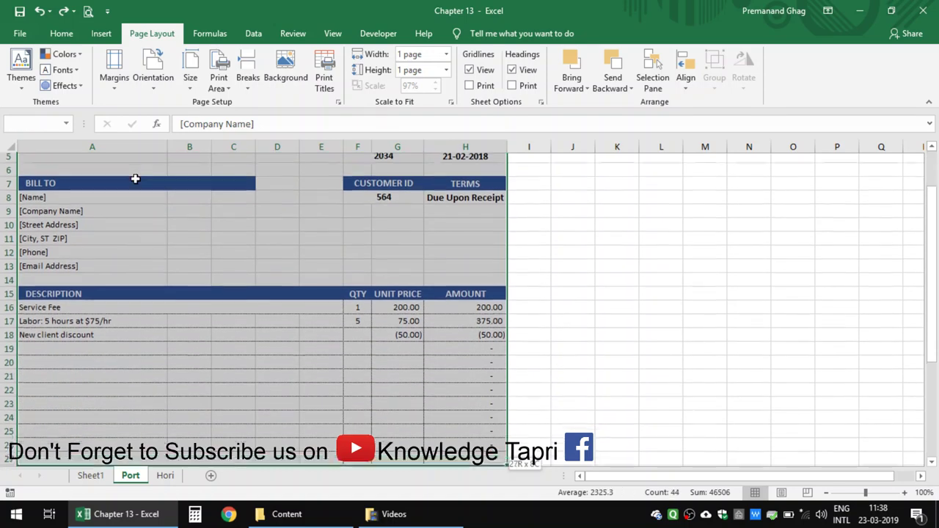
key(shift+Down)
key(shift+Down)
key(shift+Down)
key(shift+Down)
key(shift+Down)
key(shift+Down)
key(shift+Down)
key(shift+Down)
key(shift+Down)
key(shift+Down)
key(shift+Down)
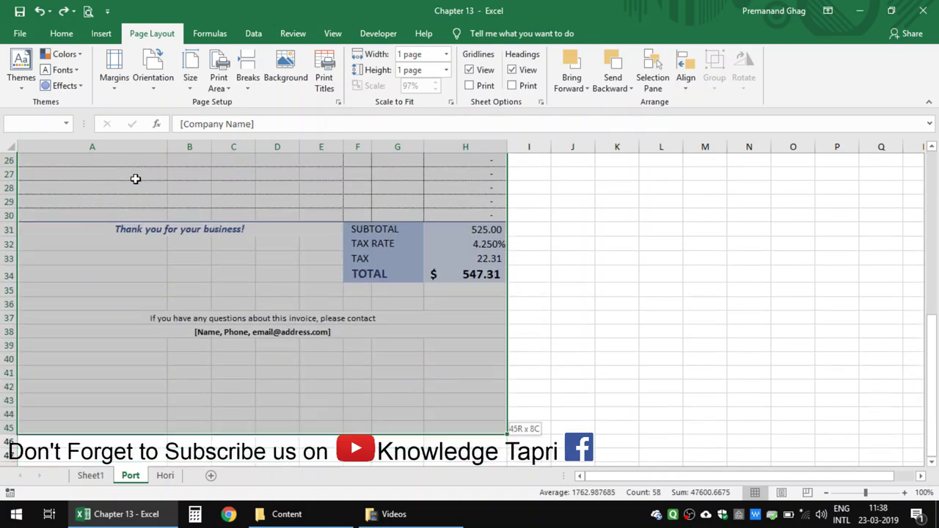
key(shift+Up)
key(shift+Up)
key(shift+Up)
key(shift+Down)
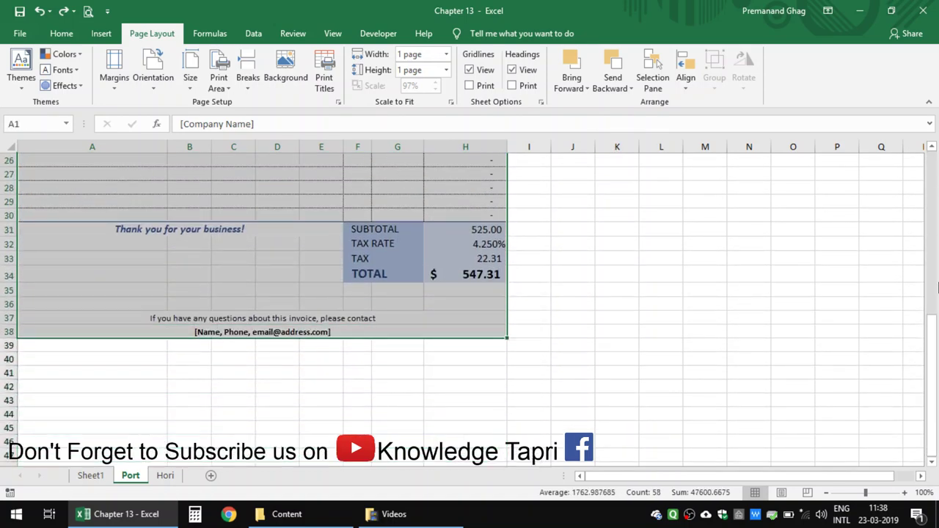
drag(933, 319, 874, 130)
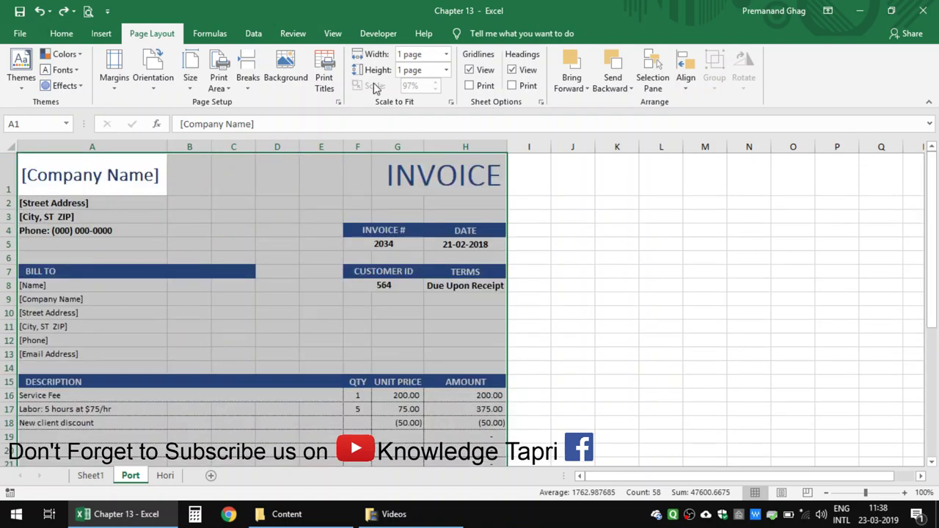
click(218, 81)
click(247, 101)
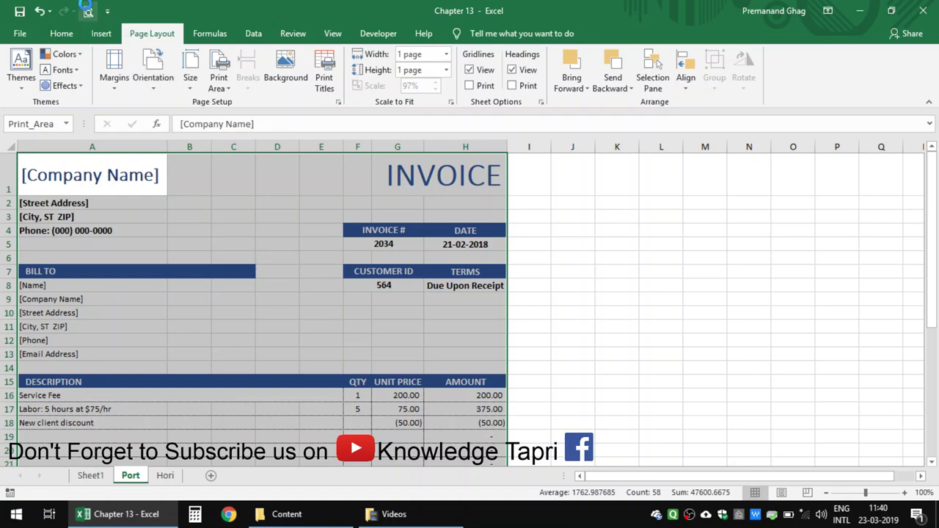
- Open print preview and keep Print Selection as what gets printed
click(87, 11)
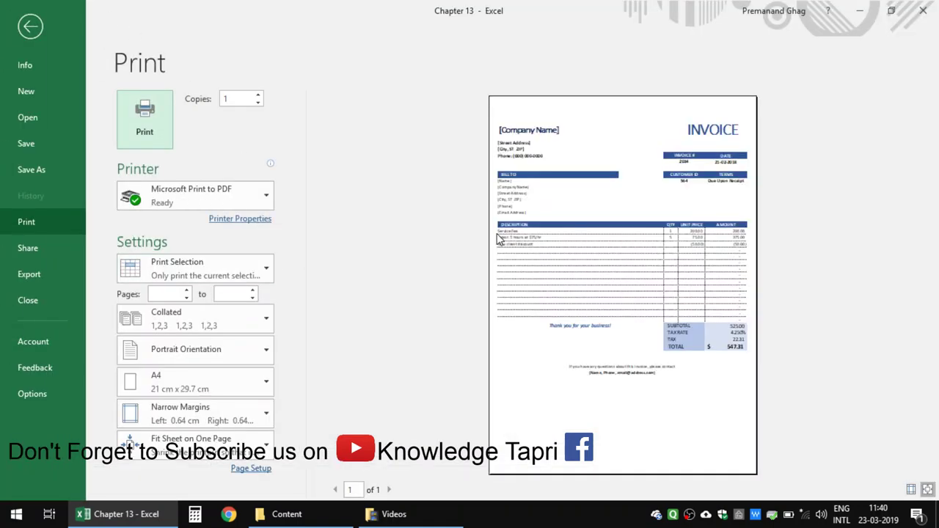
click(257, 277)
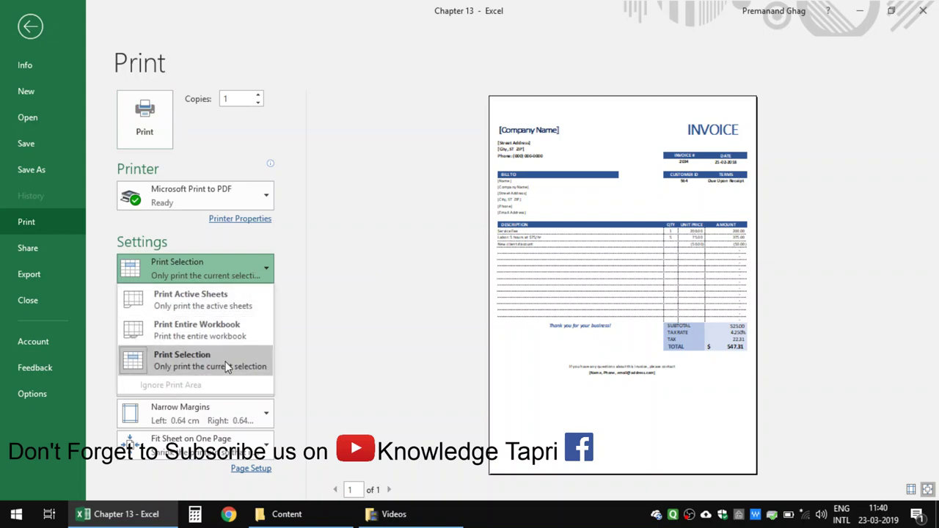
click(338, 348)
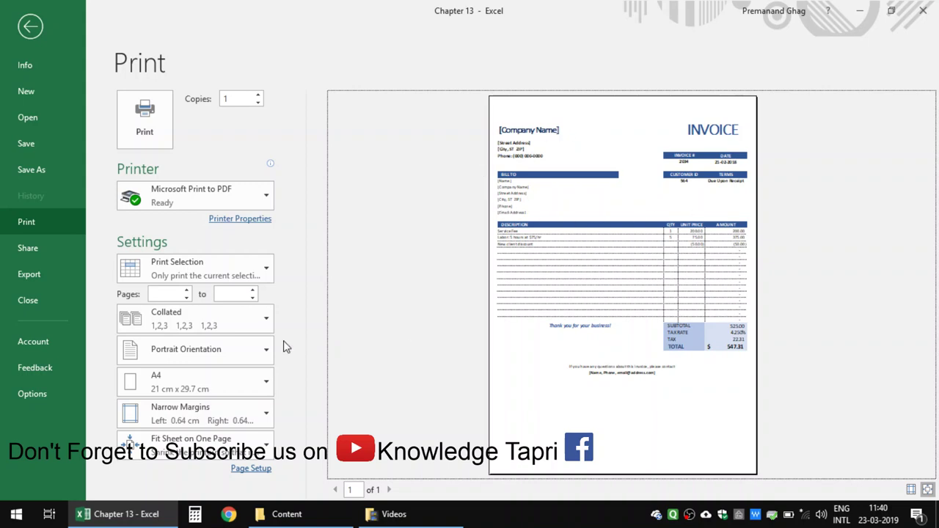
- Confirm portrait, A4, Narrow margins and fit-to-one-page print settings, then exit print preview
click(263, 345)
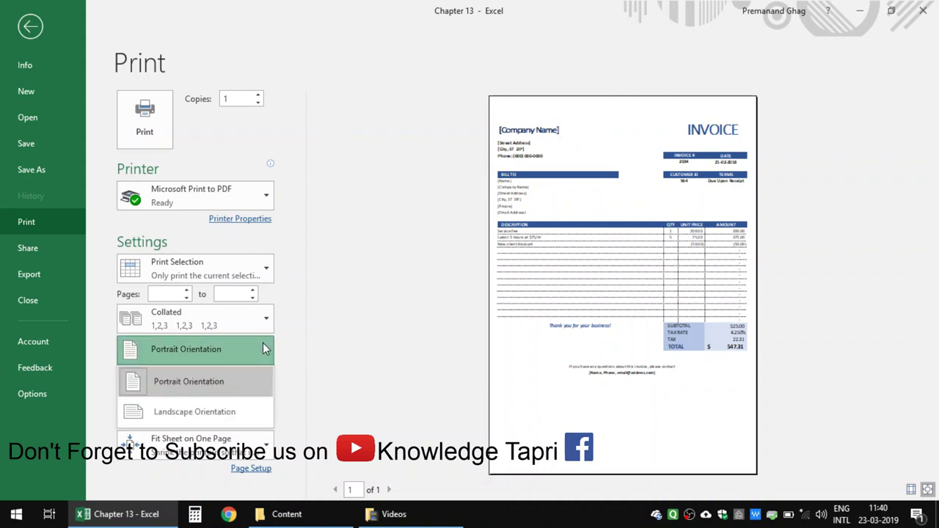
click(309, 377)
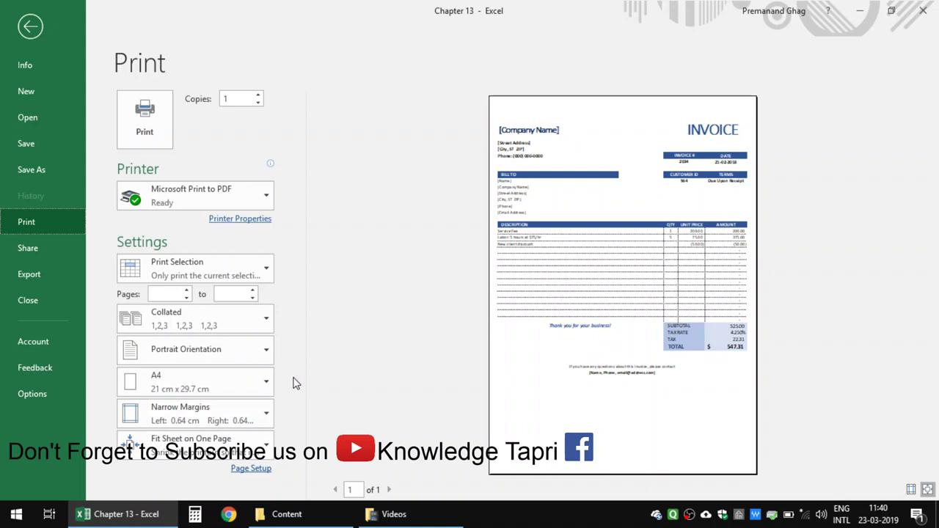
click(263, 383)
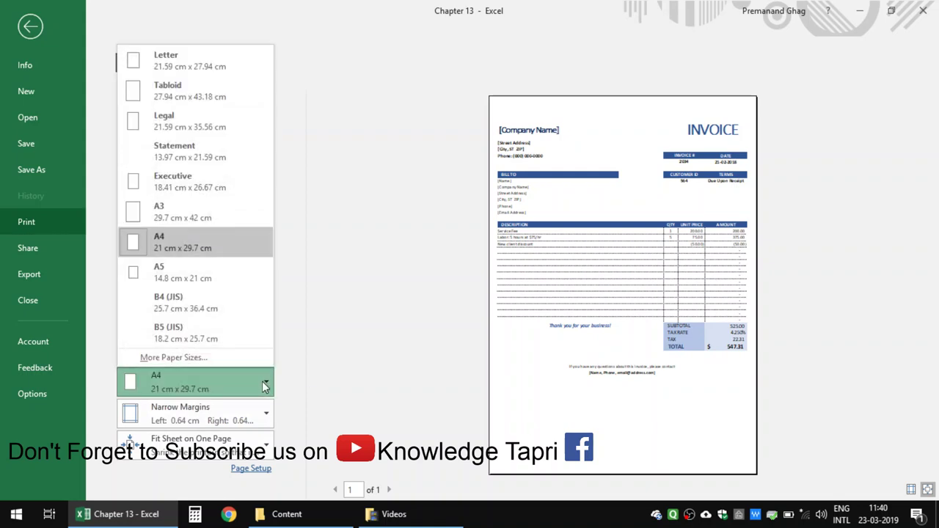
click(296, 386)
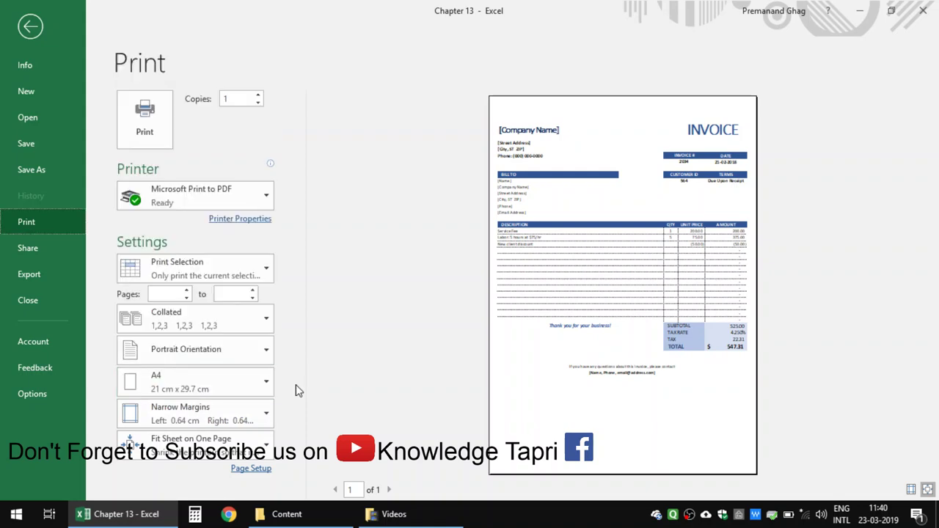
click(256, 419)
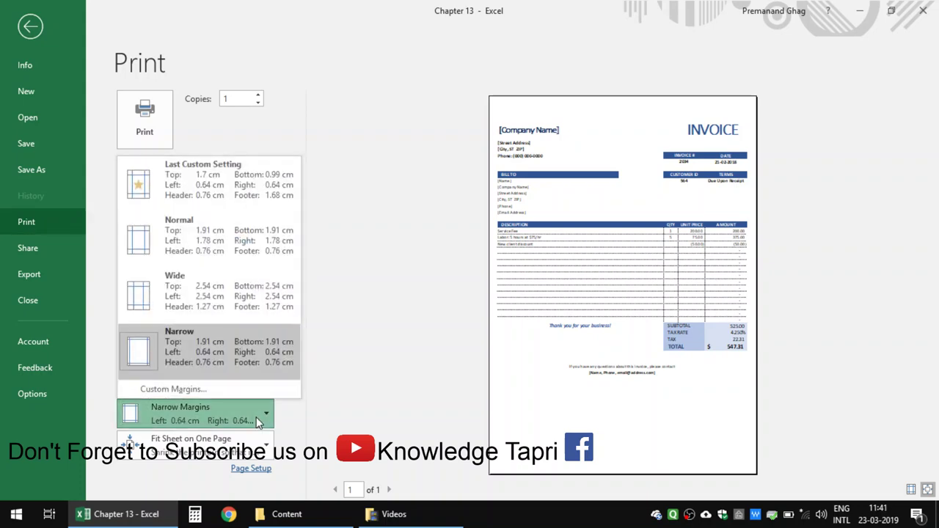
click(302, 426)
click(270, 451)
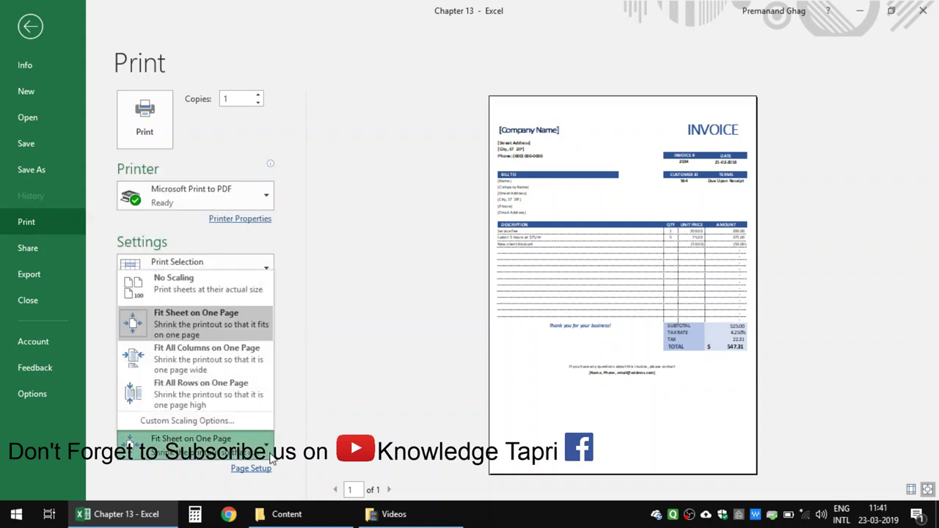
click(309, 451)
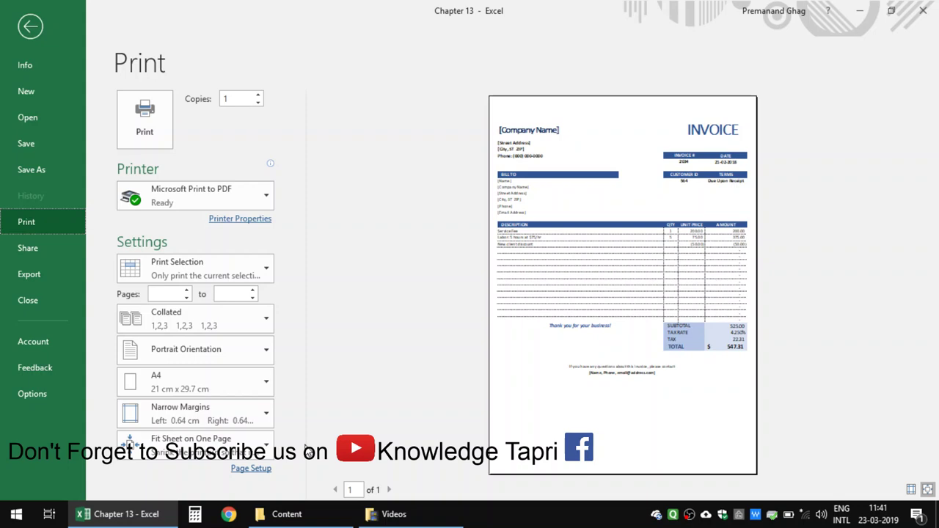
key(Escape)
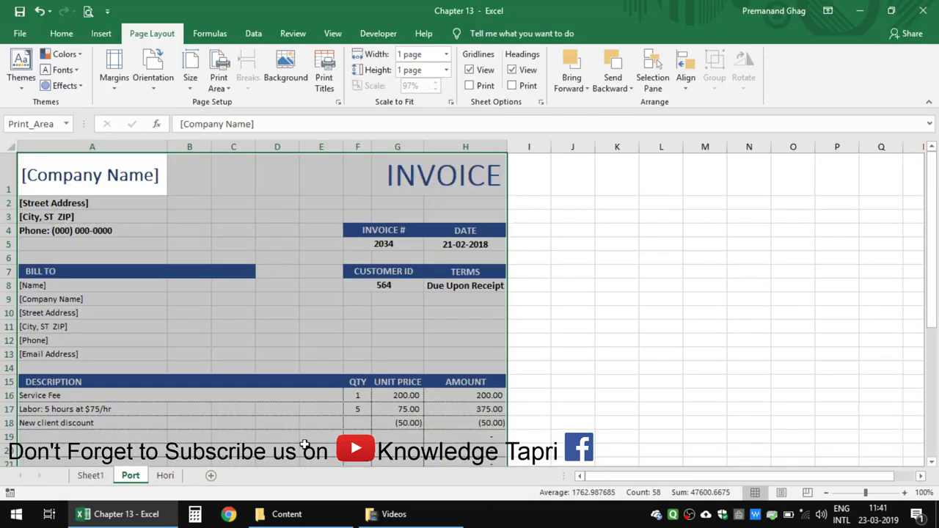
click(102, 341)
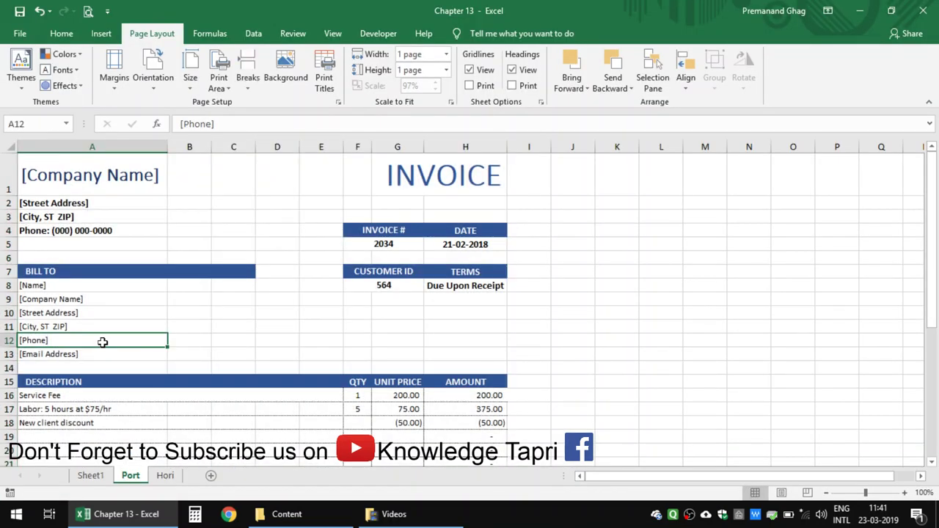
key(Down)
key(Down)
key(Down)
key(Down)
key(Down)
key(Down)
key(Down)
key(Down)
key(Down)
key(Down)
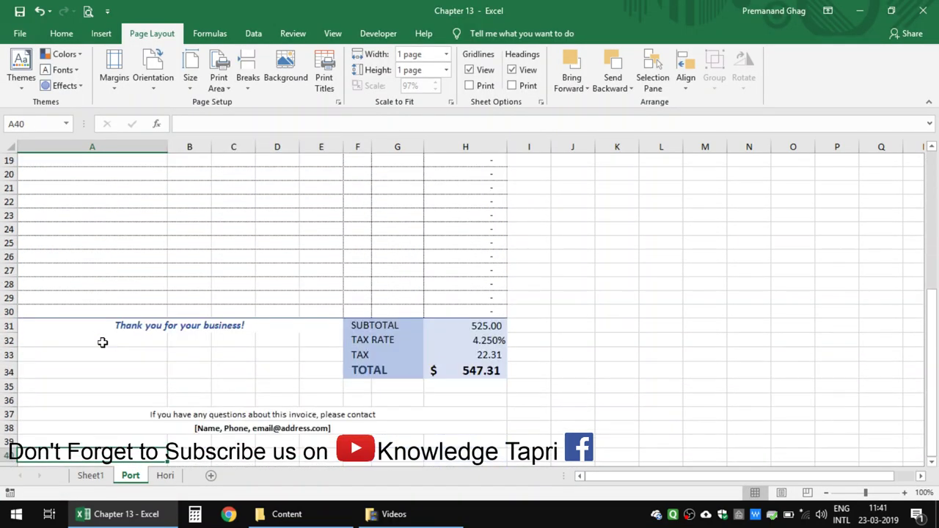
key(Down)
key(Down)
key(Down)
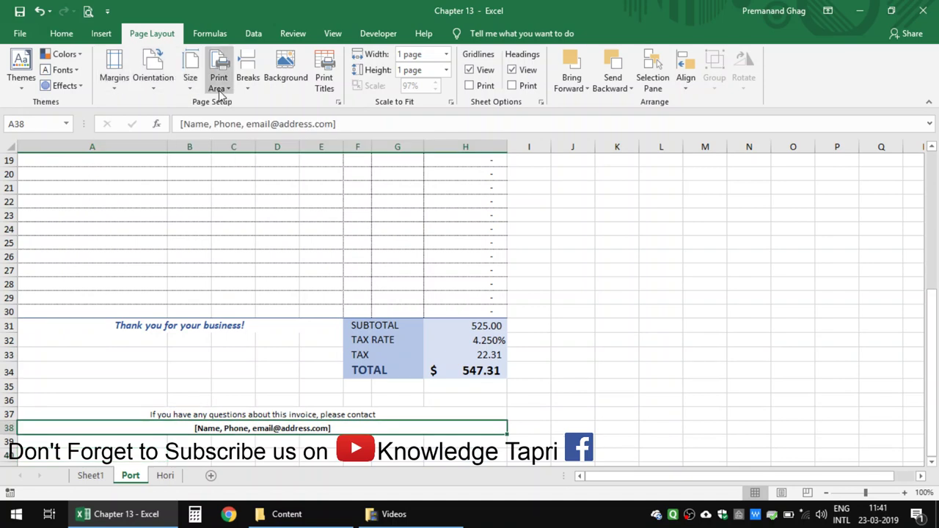
click(132, 164)
key(Up)
key(Up)
key(Up)
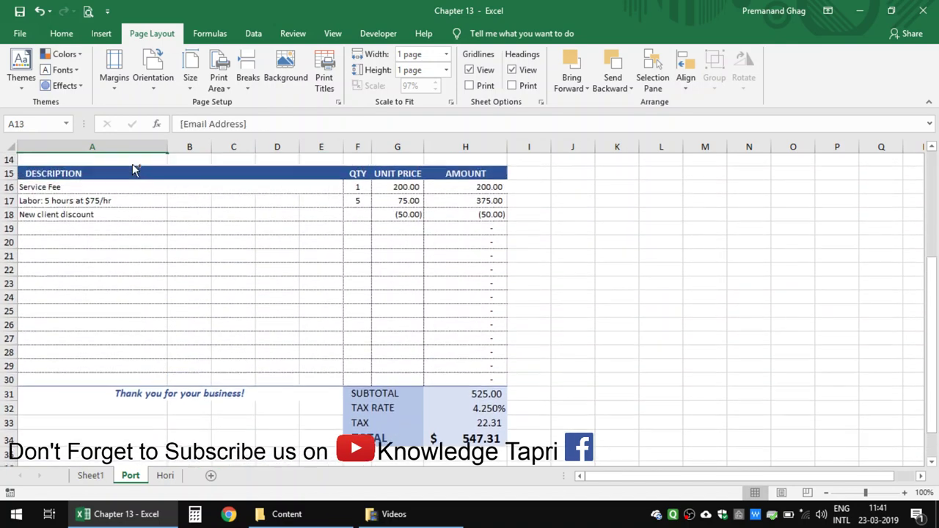
key(Up)
key(Up)
key(Up)
key(Up)
key(Up)
key(Up)
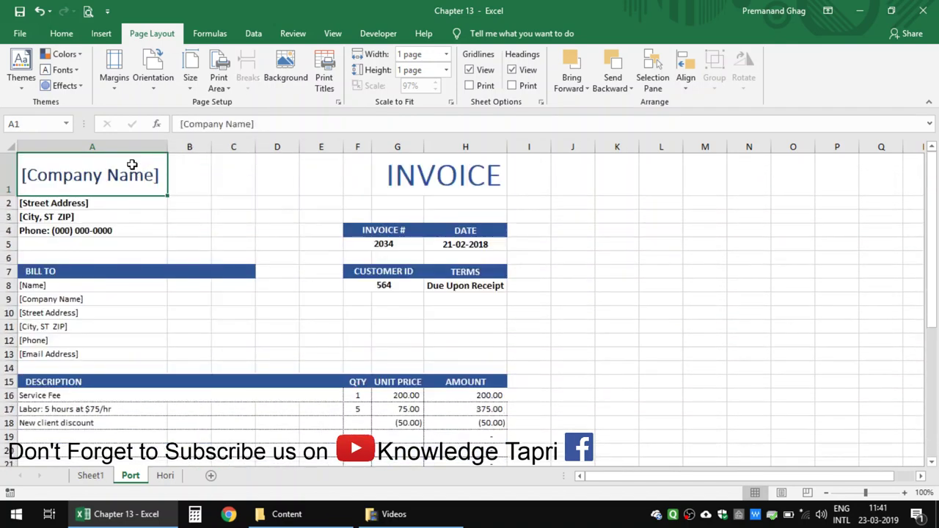